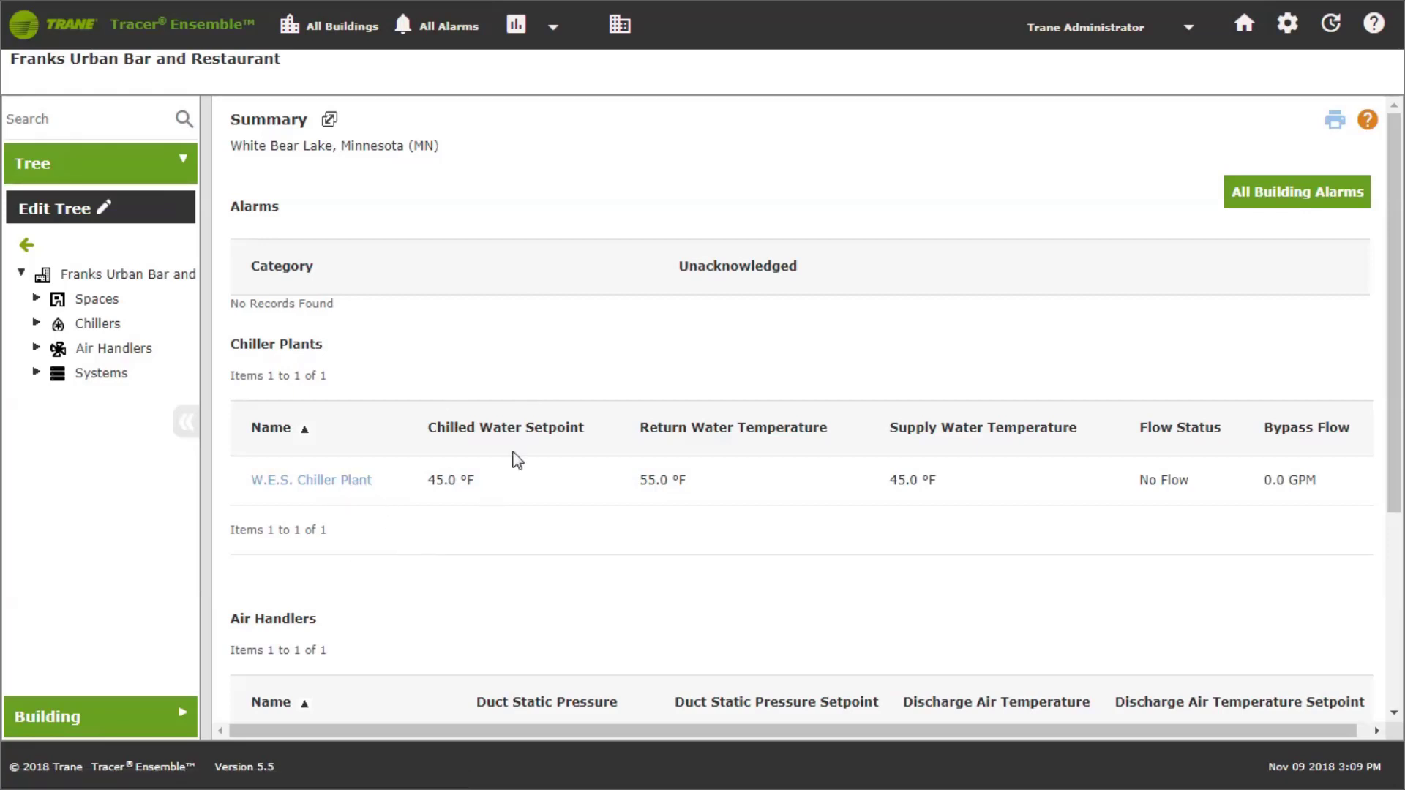
Open the Franks Spaces Reading dashboard from Manage Dashboards to chart space temperature and CO2
{"action": "left_click", "coordinate": [517, 24]}
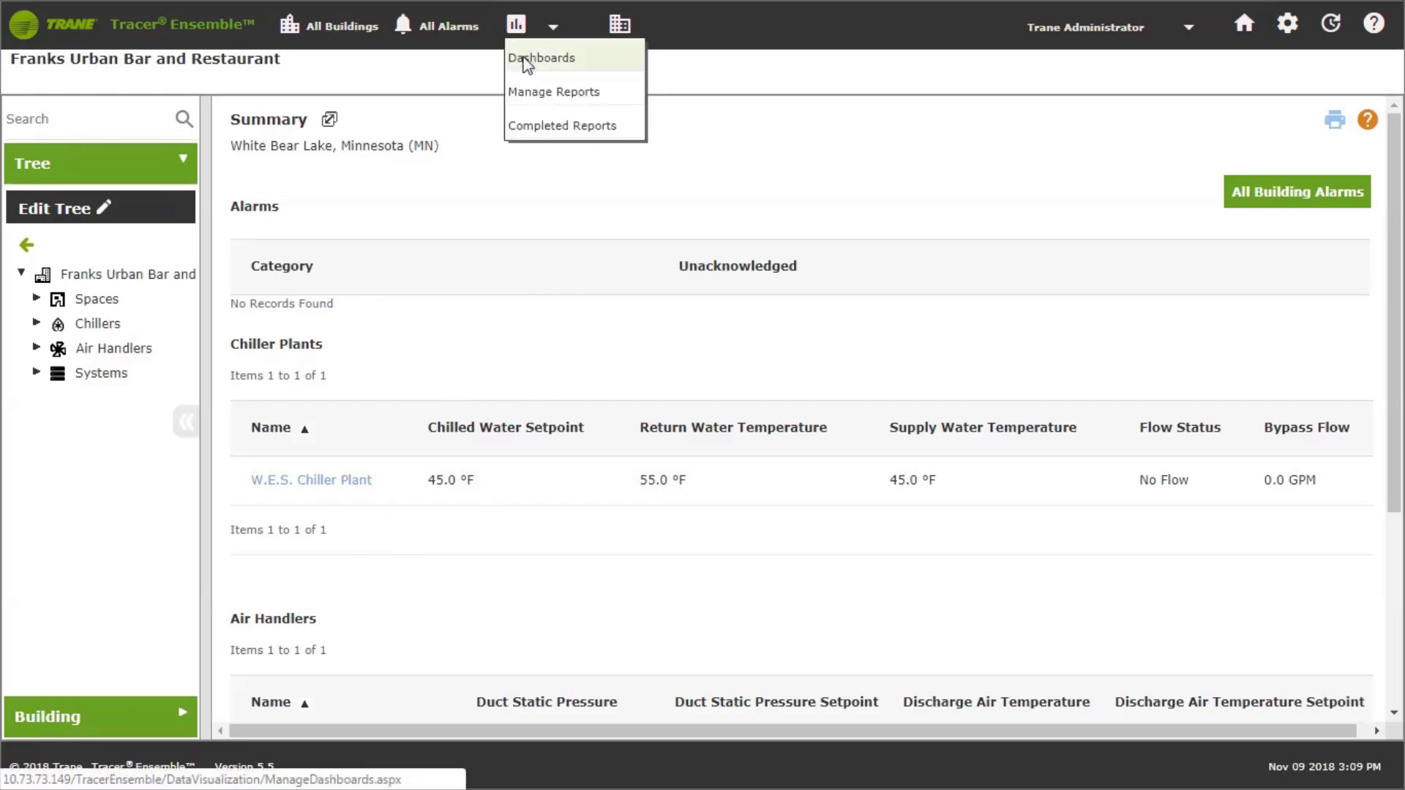
{"action": "left_click", "coordinate": [527, 60]}
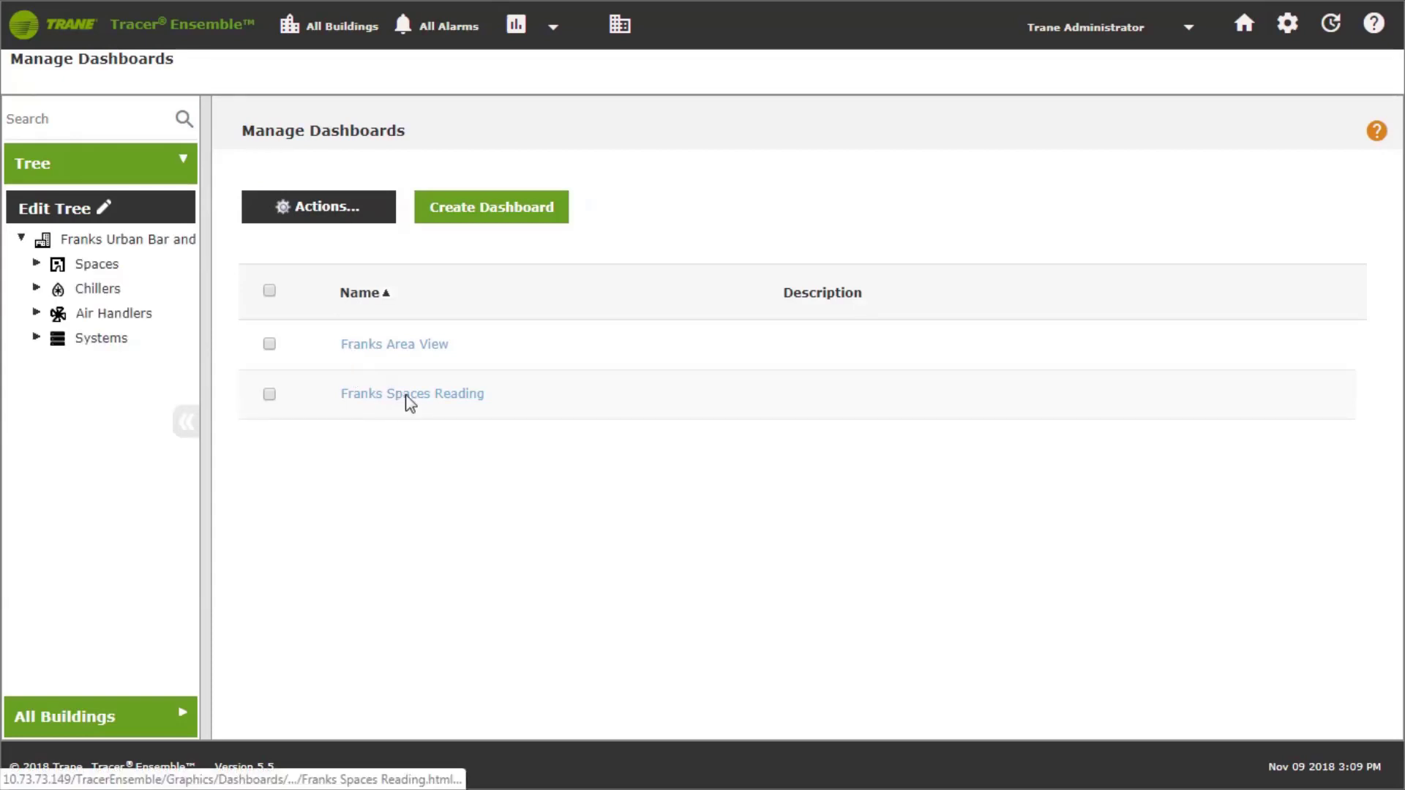
{"action": "left_click", "coordinate": [406, 397]}
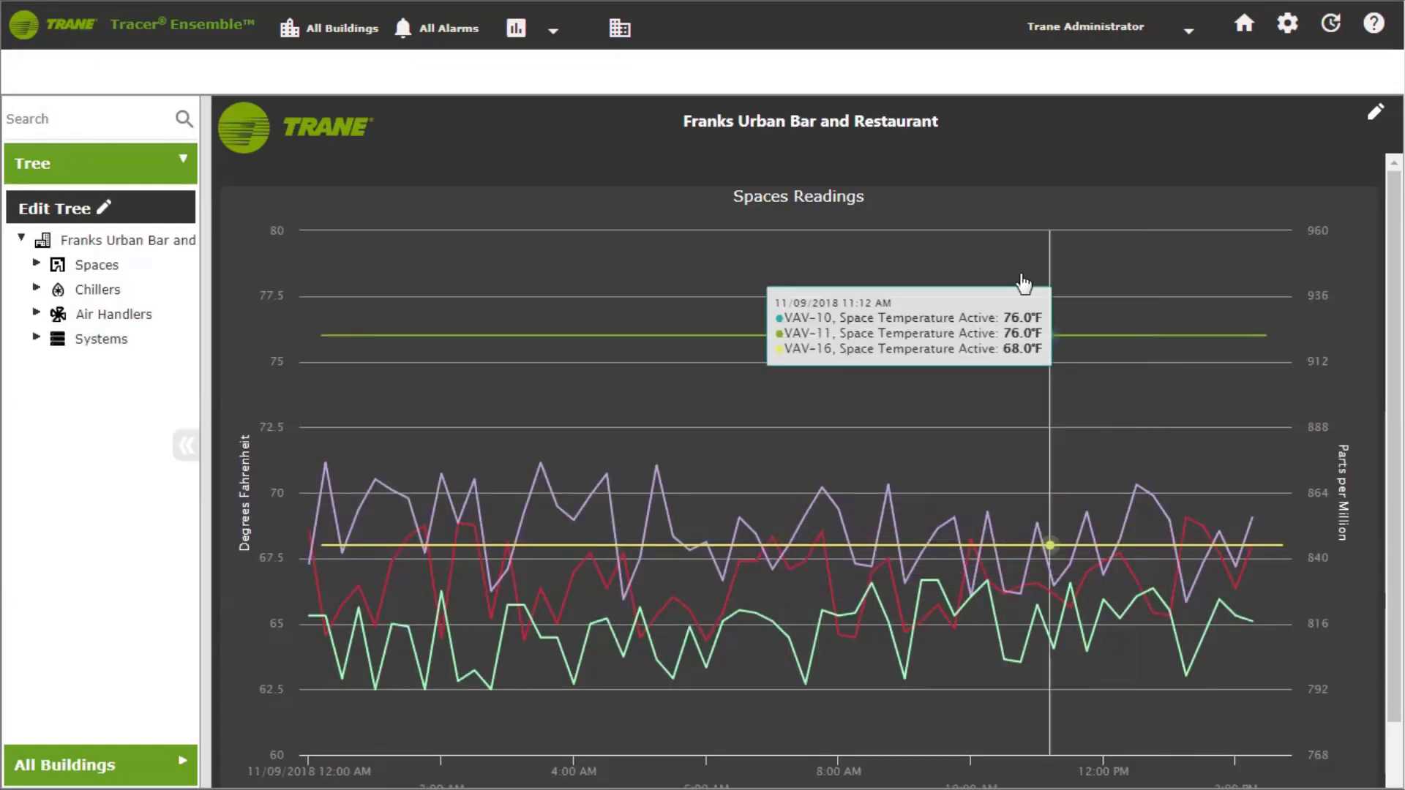
Switch to the Franks Area View dashboard showing VAV-10, VAV-11 and VAV-16 temperature gauges
{"action": "left_click", "coordinate": [516, 28]}
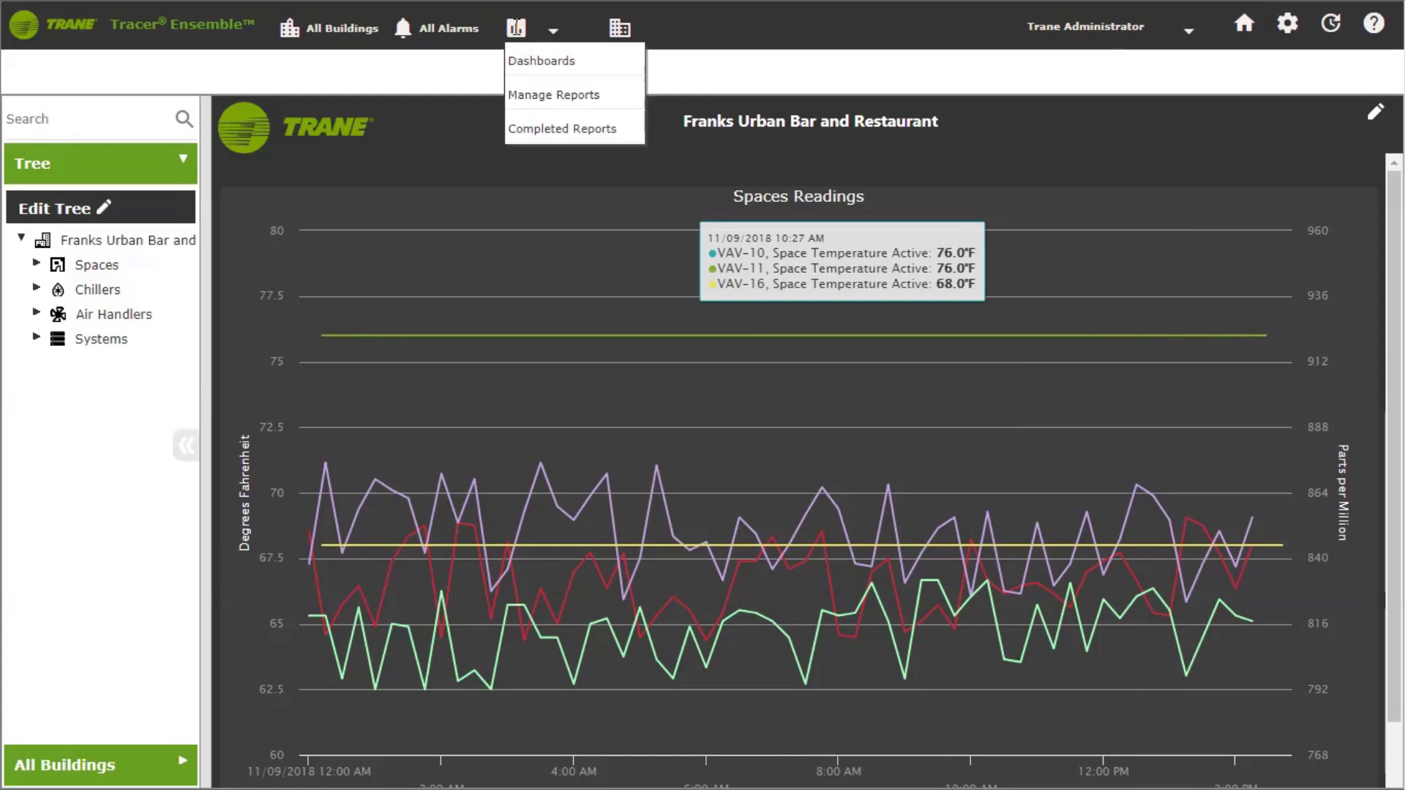
{"action": "left_click", "coordinate": [528, 63]}
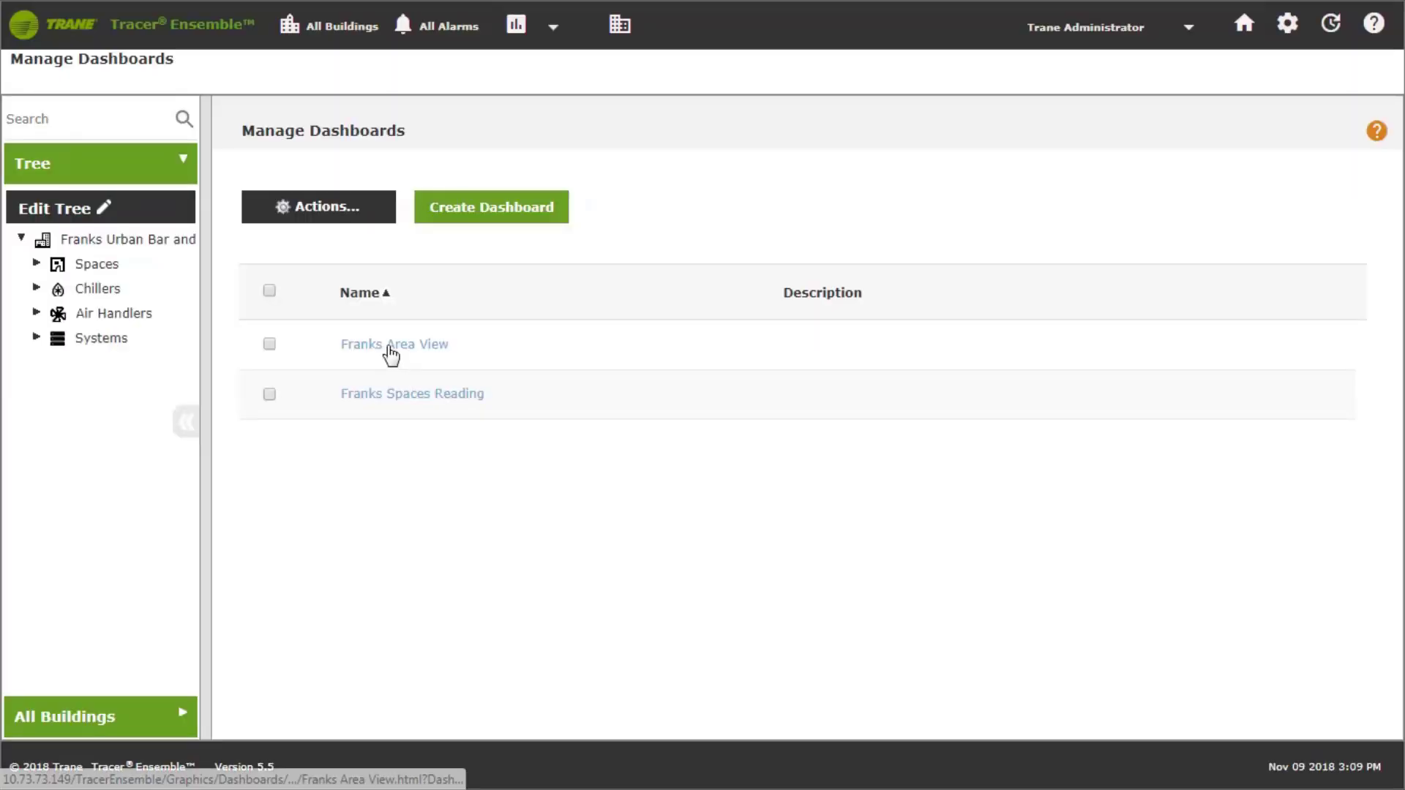
{"action": "left_click", "coordinate": [390, 347]}
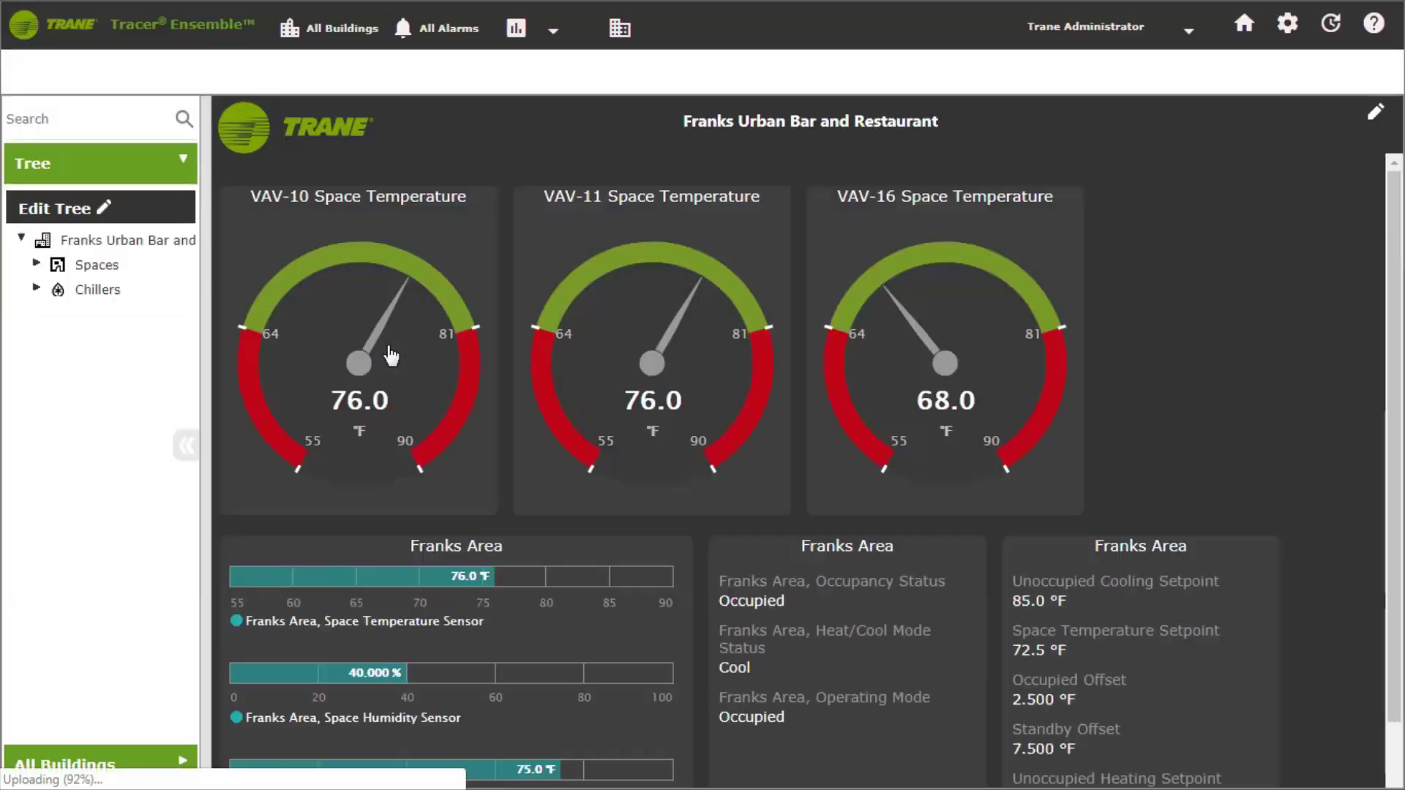